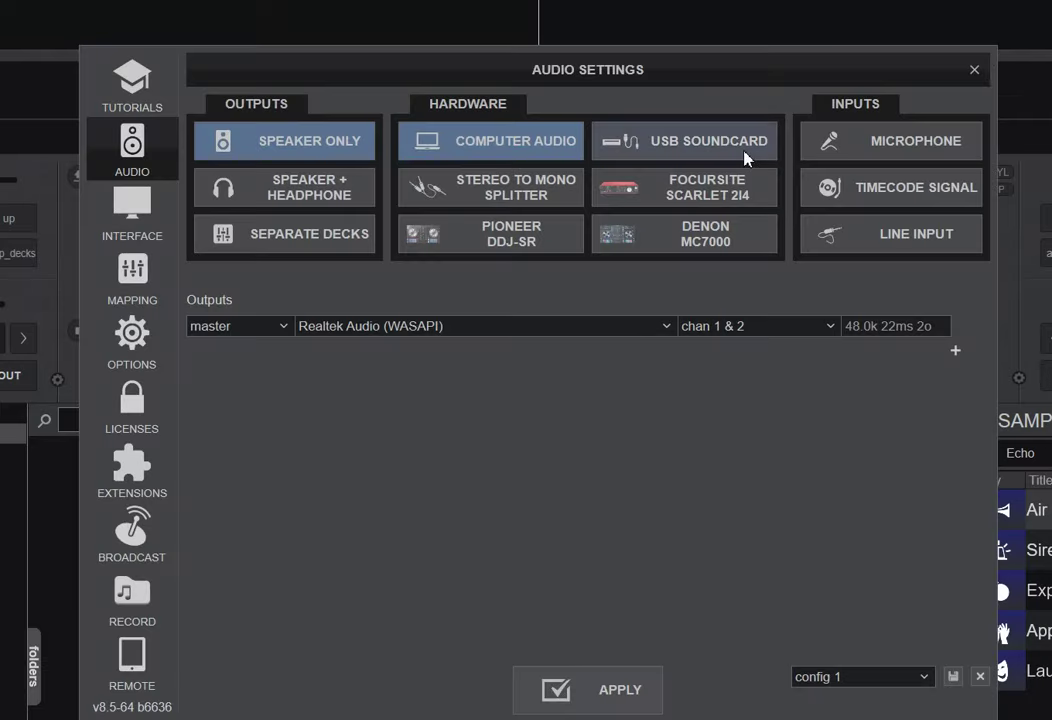
pyautogui.moveTo(629, 77); pyautogui.dragTo(628, 65)
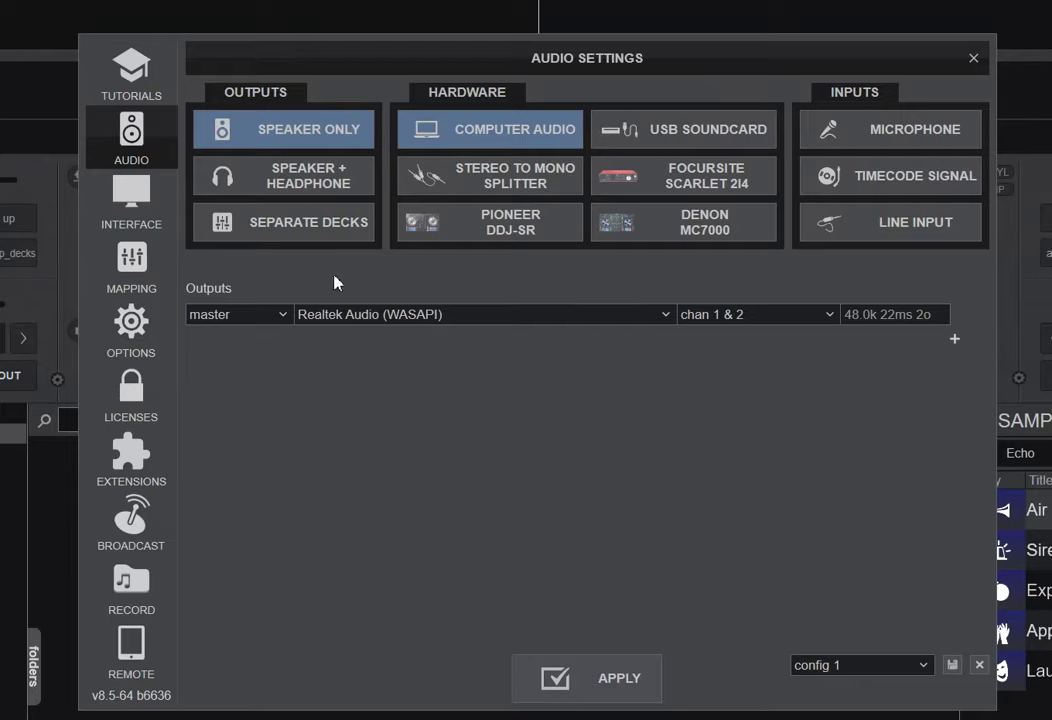
# Apply the Stereo to Mono Splitter preset: mono master on channel 1, mono headphones on channel 2.
pyautogui.moveTo(258, 321)
pyautogui.moveTo(202, 316)
pyautogui.click(535, 188)
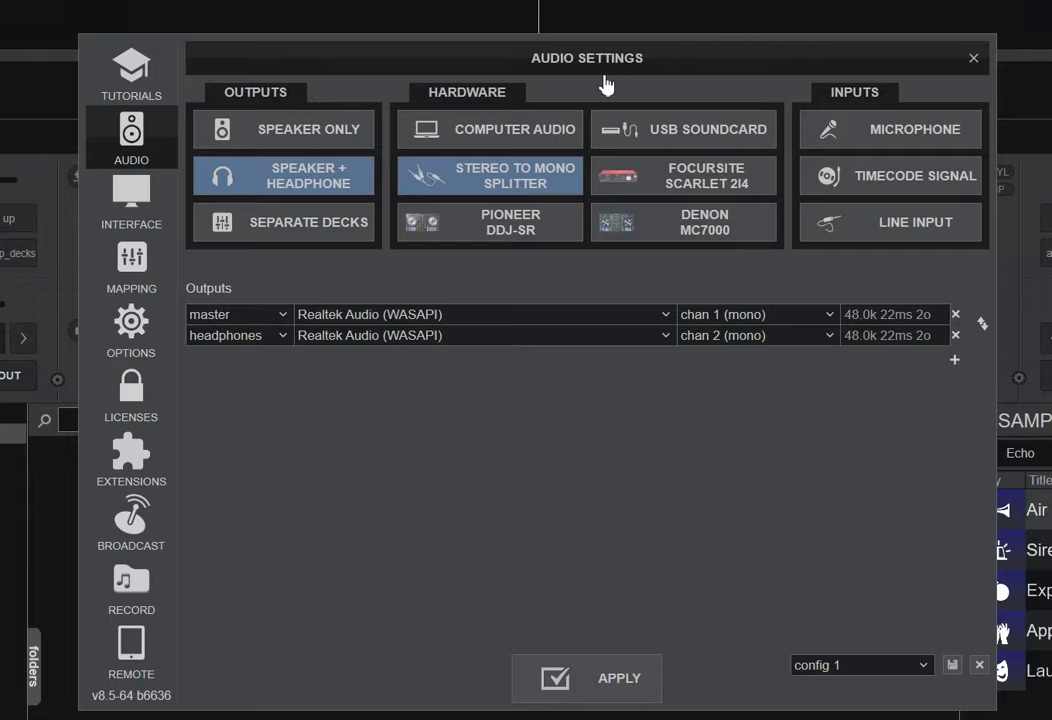
# Move the Audio Settings window down and set the headphone MIX knob to 52%.
pyautogui.moveTo(580, 63); pyautogui.dragTo(563, 399)
pyautogui.moveTo(594, 116); pyautogui.dragTo(596, 63)
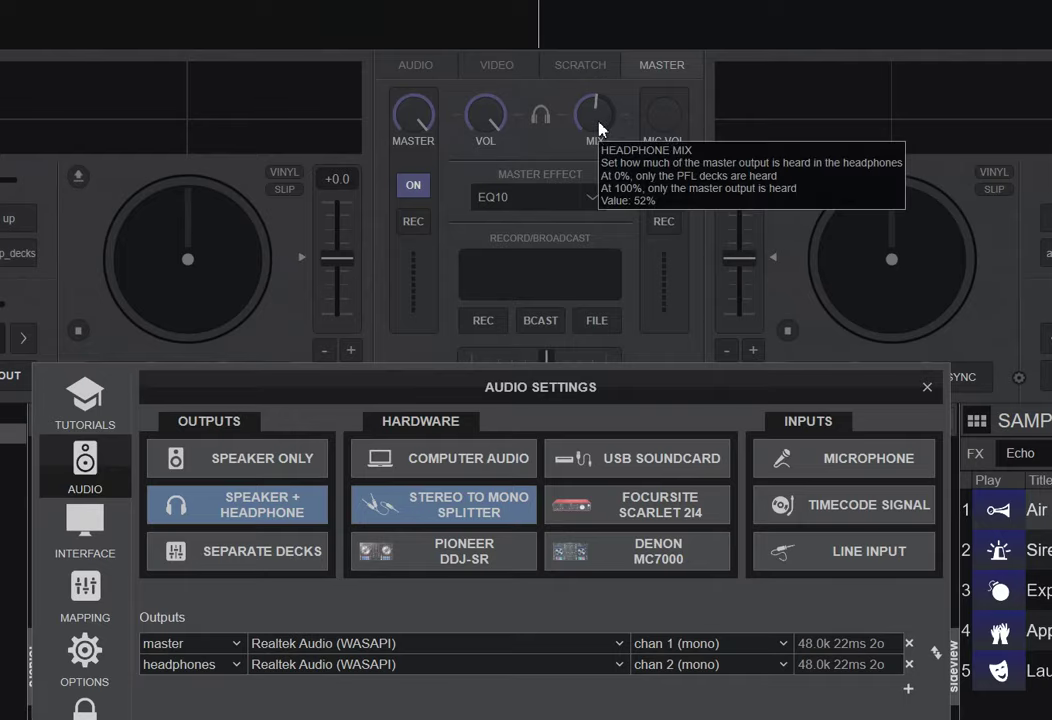
pyautogui.moveTo(597, 125)
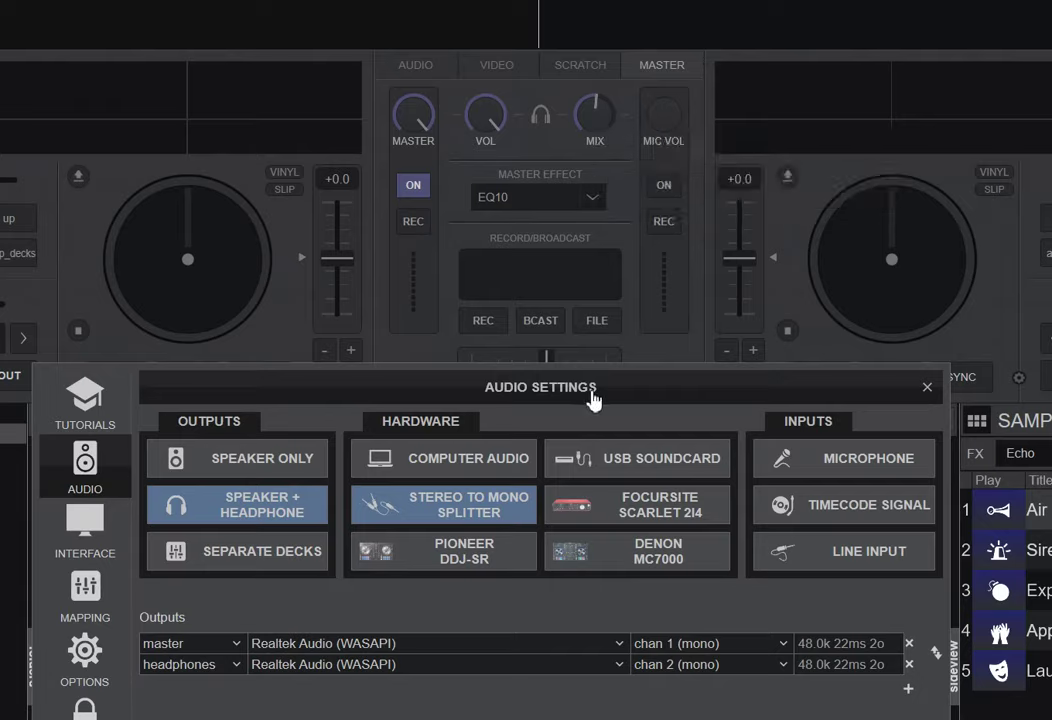
# Select Computer Audio for a Speaker Only master on Realtek channels 1 & 2, then reposition the window.
pyautogui.click(478, 466)
pyautogui.click(251, 468)
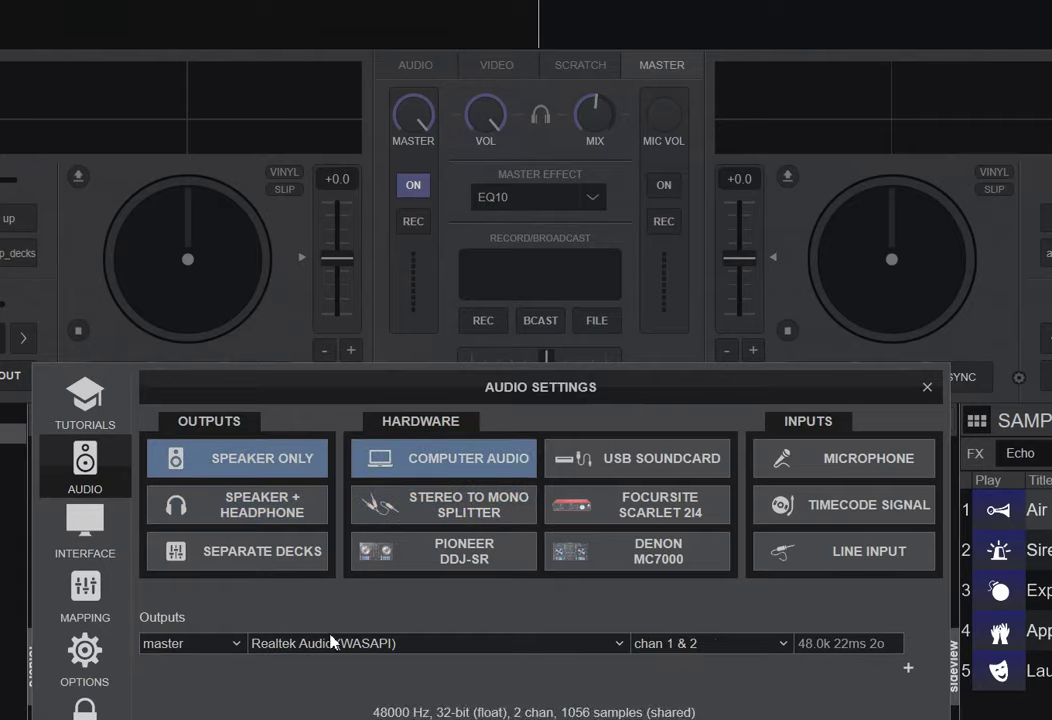
pyautogui.moveTo(611, 362); pyautogui.dragTo(605, 39)
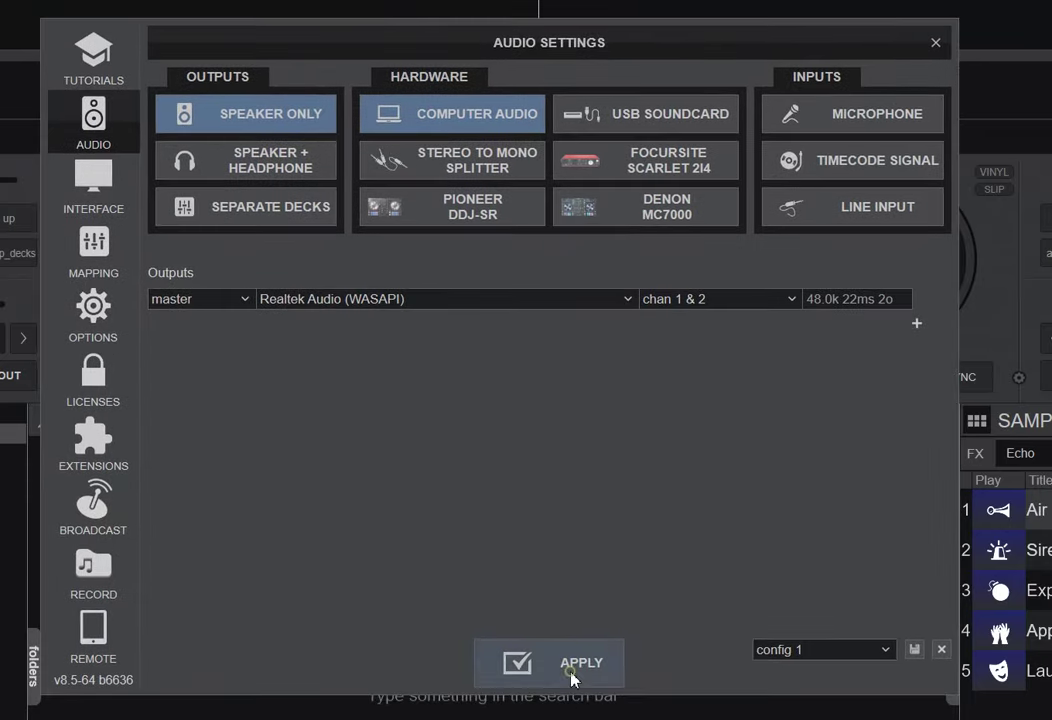
pyautogui.moveTo(610, 55); pyautogui.dragTo(607, 103)
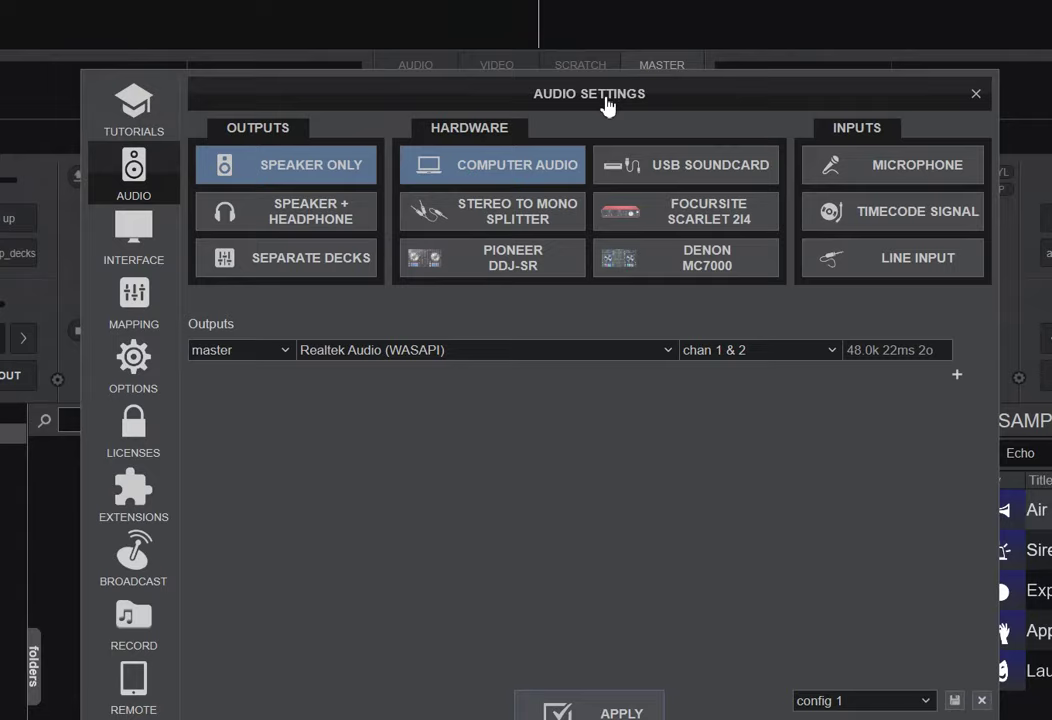
pyautogui.moveTo(607, 103); pyautogui.dragTo(606, 79)
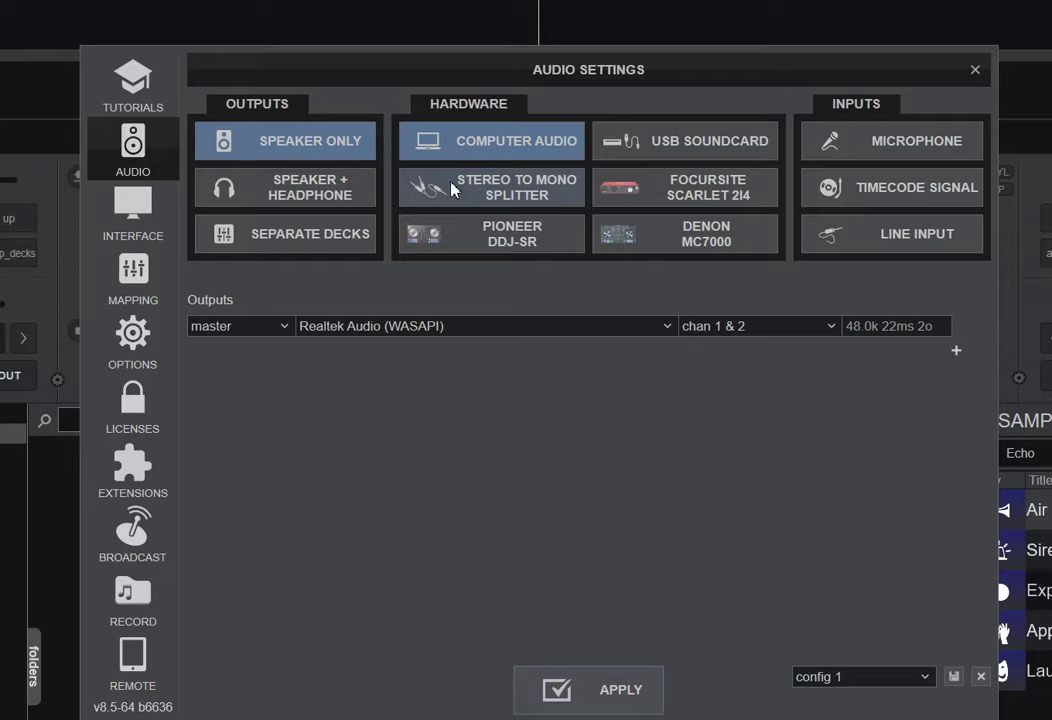
# Load the Pioneer DDJ-SR preset and delete its headphones output, keeping master on DDJ-SR MASTER L & R.
pyautogui.click(519, 240)
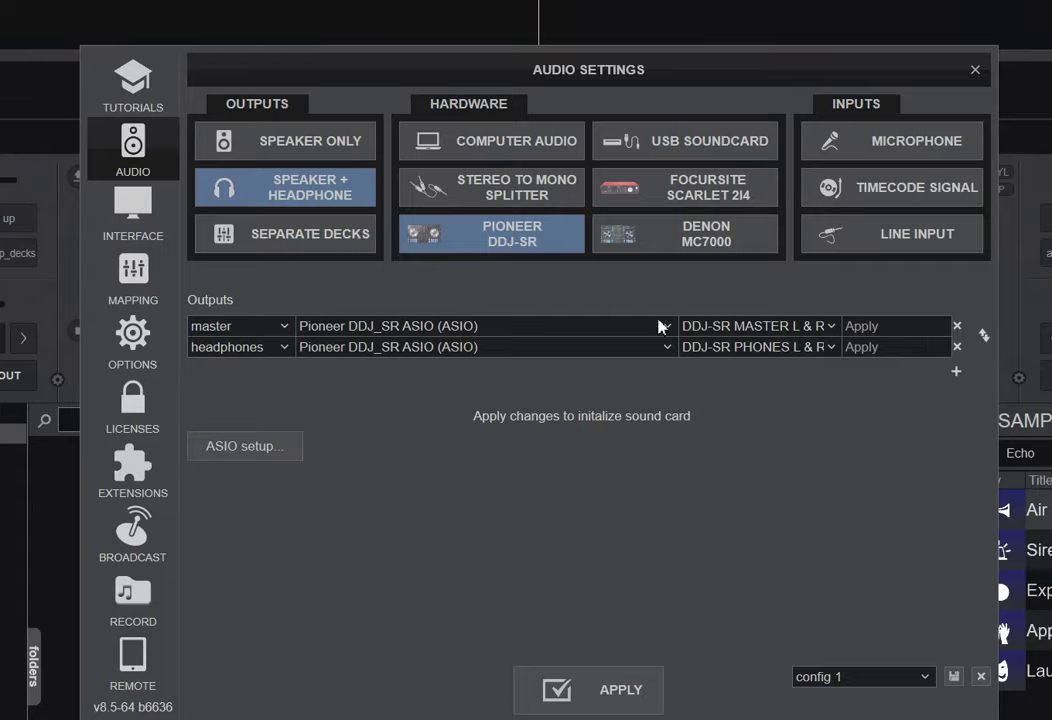
pyautogui.click(957, 347)
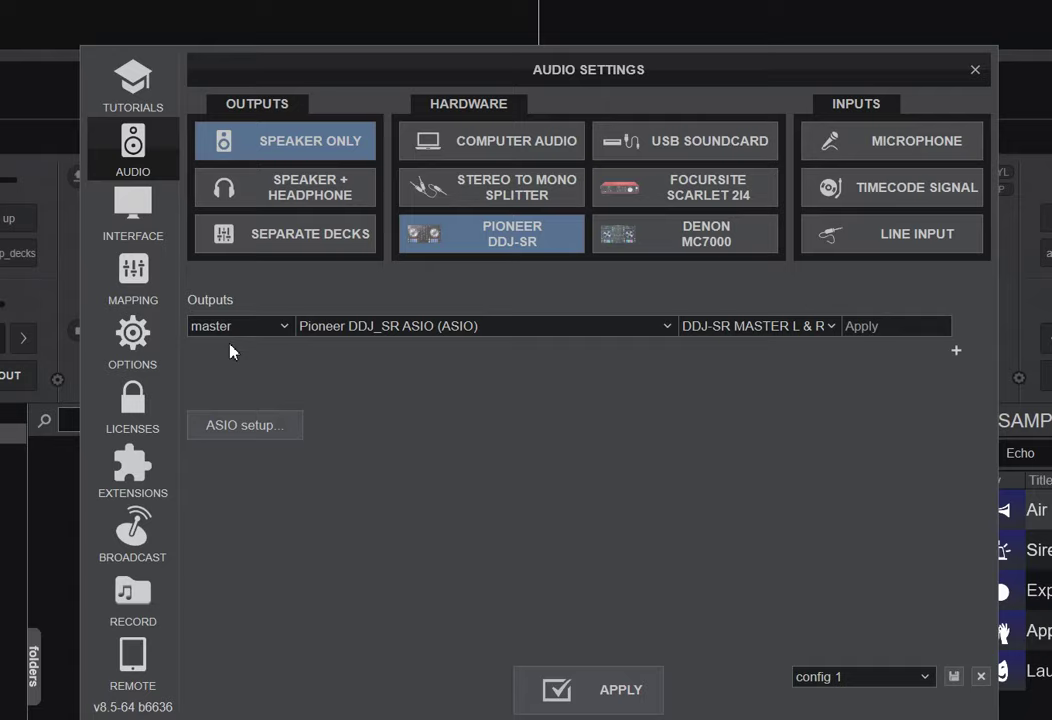
# Re-select Pioneer DDJ-SR, then switch to Denon MC7000 (master Out 1 & 2, headphones Out 3 & 4).
pyautogui.click(510, 236)
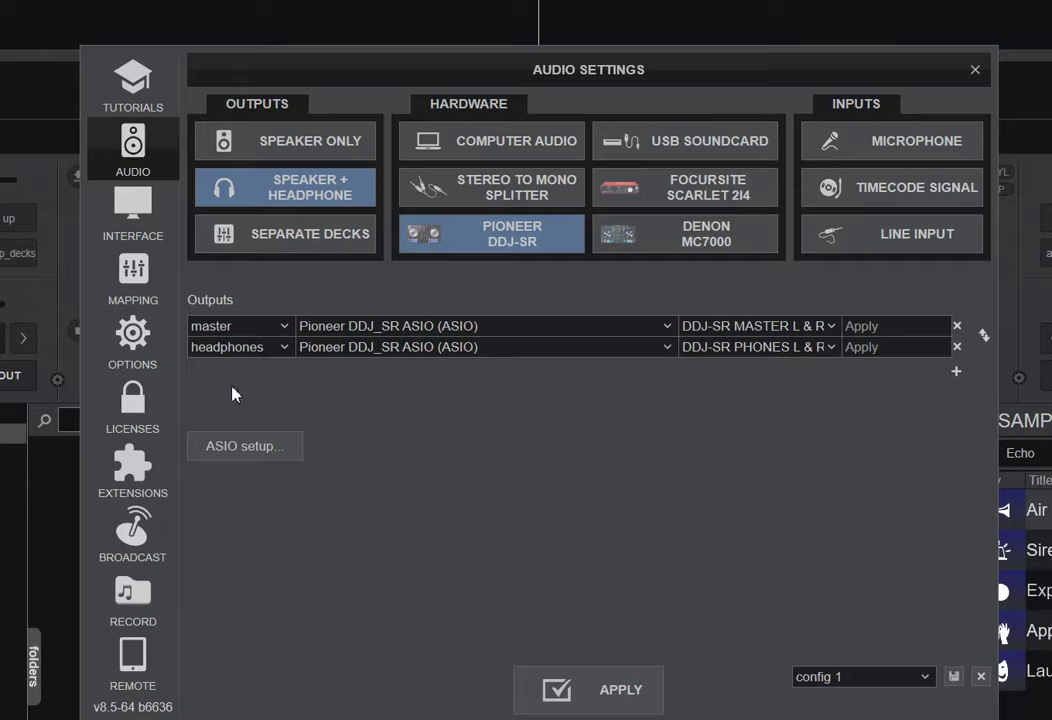
pyautogui.click(708, 249)
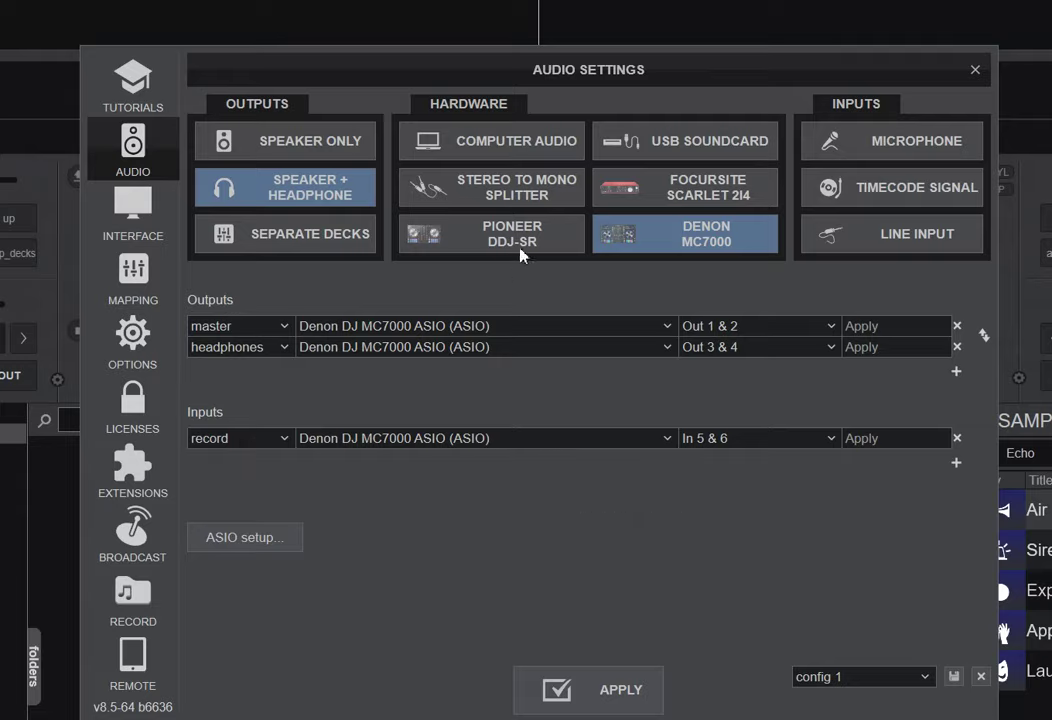
# Switch back to the Pioneer DDJ-SR setup and apply it to initialise the controller's sound card.
pyautogui.click(549, 252)
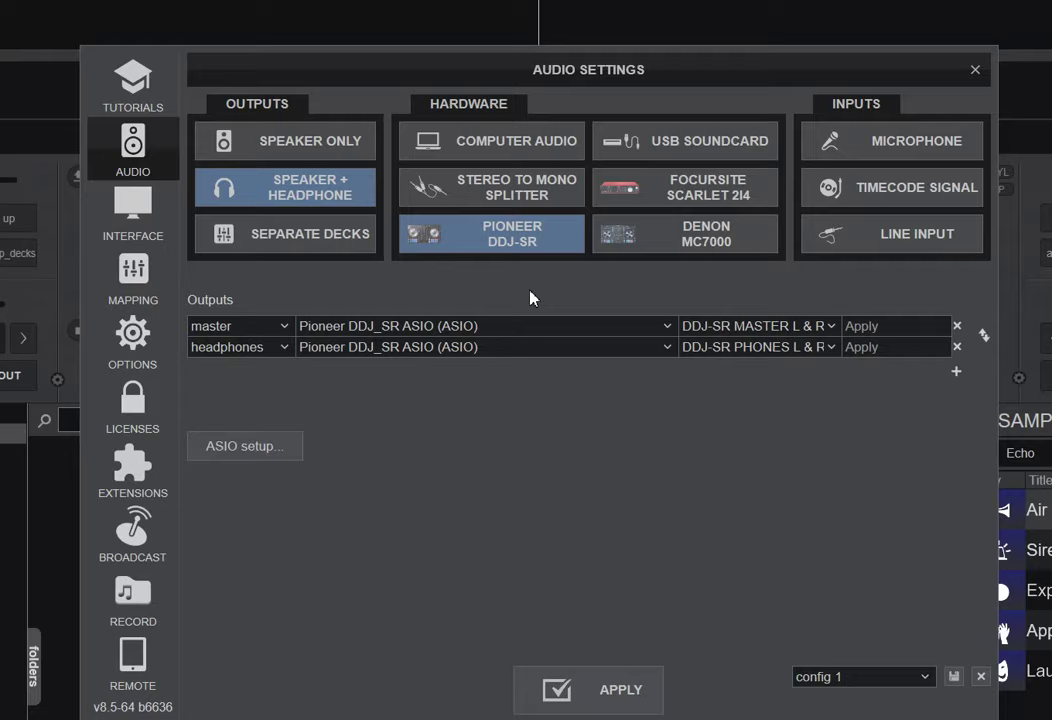
pyautogui.click(490, 247)
pyautogui.click(322, 240)
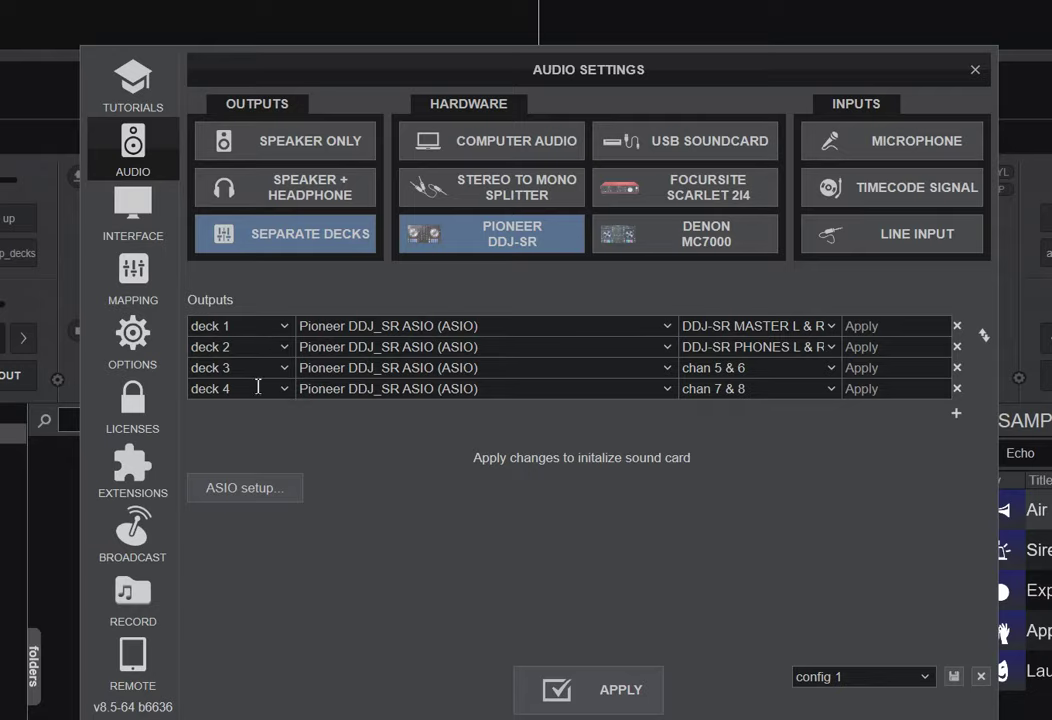
# Choose Denon MC7000 with Separate Decks, routing decks 1–4 through its ASIO and recording on In 5 & 6.
pyautogui.click(659, 252)
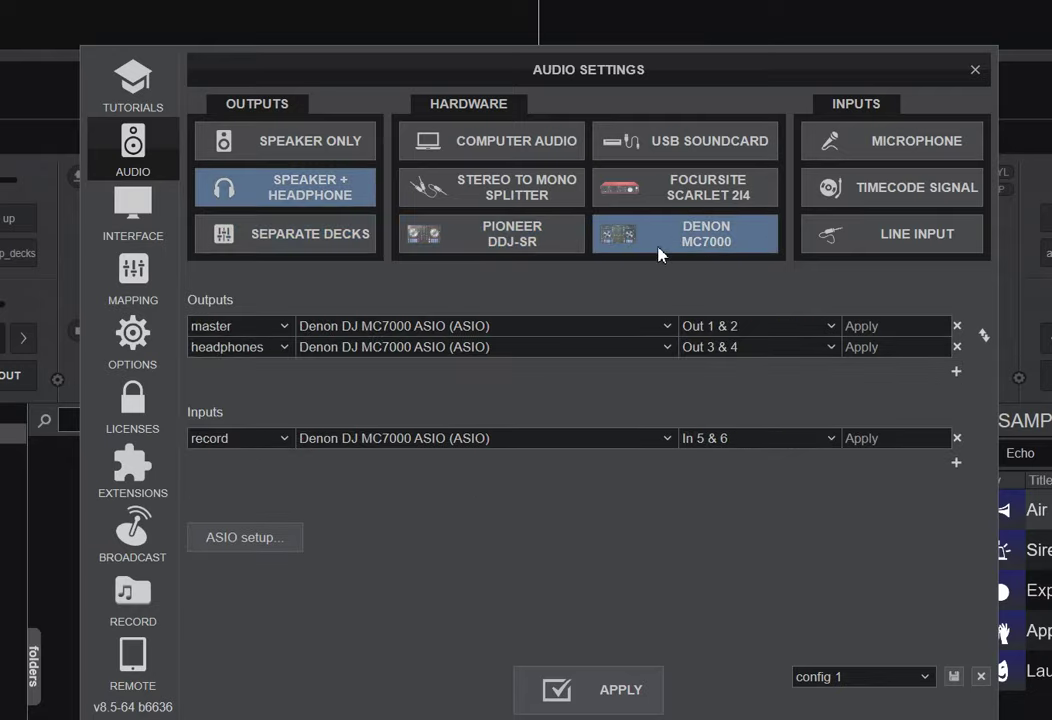
pyautogui.click(346, 250)
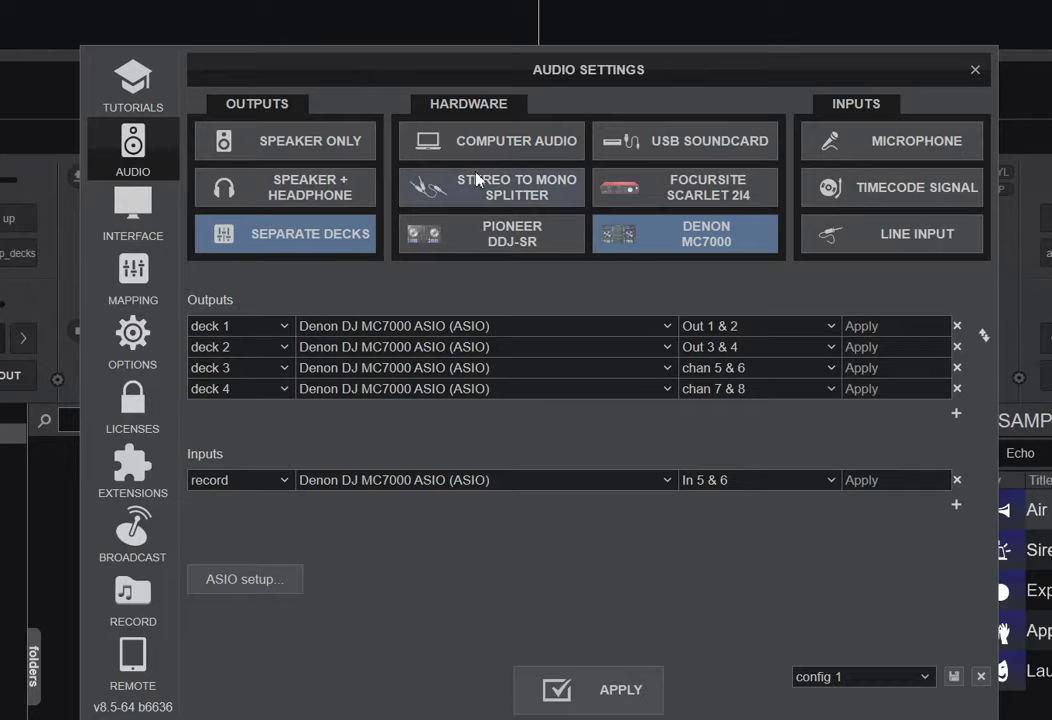
pyautogui.moveTo(512, 68); pyautogui.dragTo(495, 364)
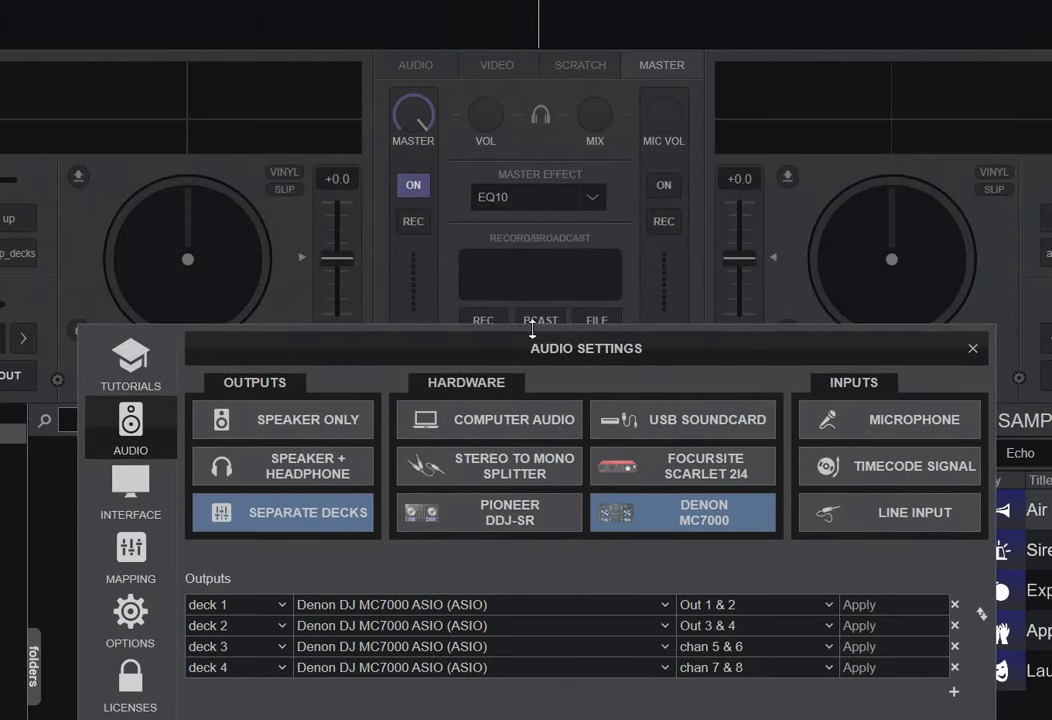
pyautogui.moveTo(532, 330); pyautogui.dragTo(587, 110)
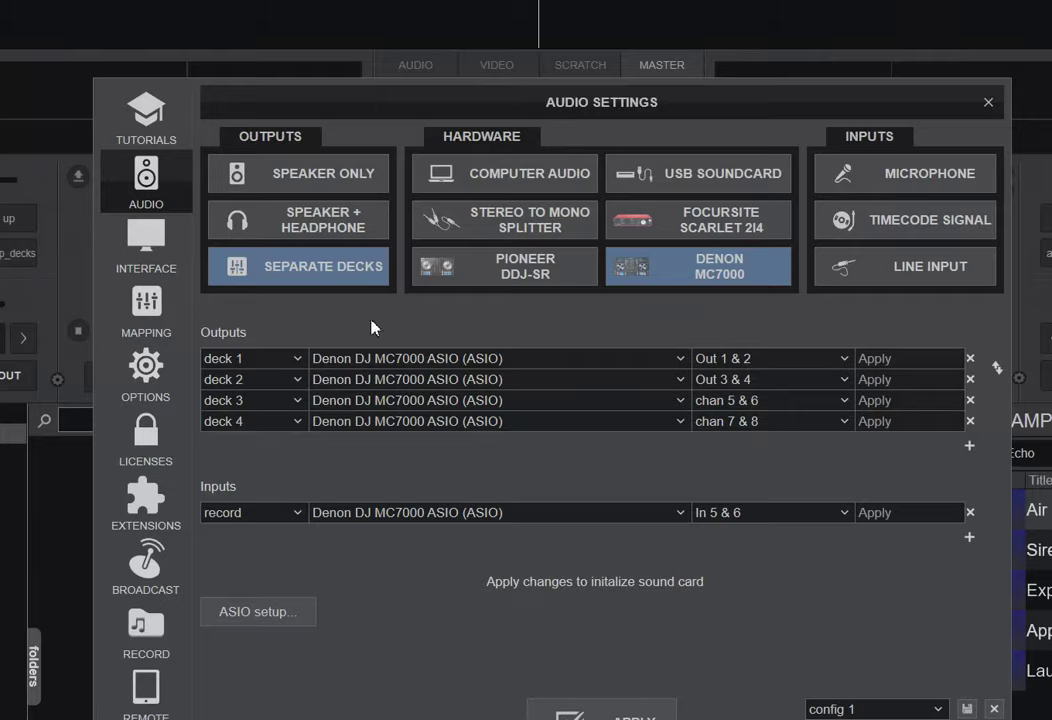
# Drag the Audio Settings window higher up the screen.
pyautogui.moveTo(352, 113); pyautogui.dragTo(343, 97)
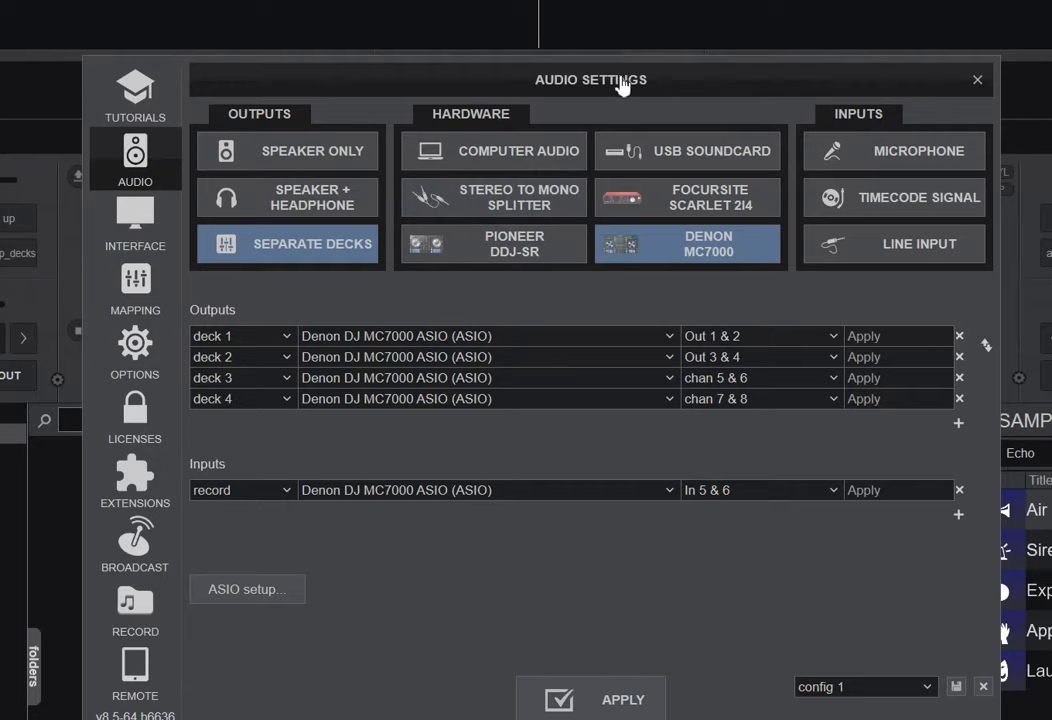
pyautogui.moveTo(621, 87); pyautogui.dragTo(620, 53)
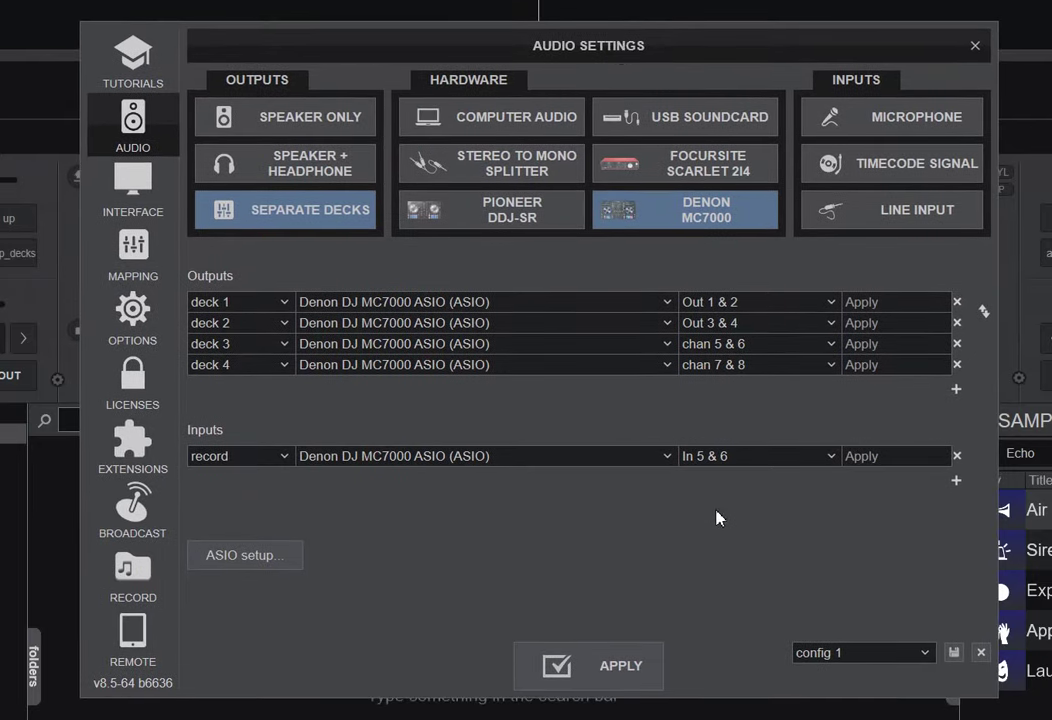
# Try a Speaker Only master on Computer Audio, then load the Pioneer DDJ-SR setup.
pyautogui.click(334, 132)
pyautogui.click(476, 129)
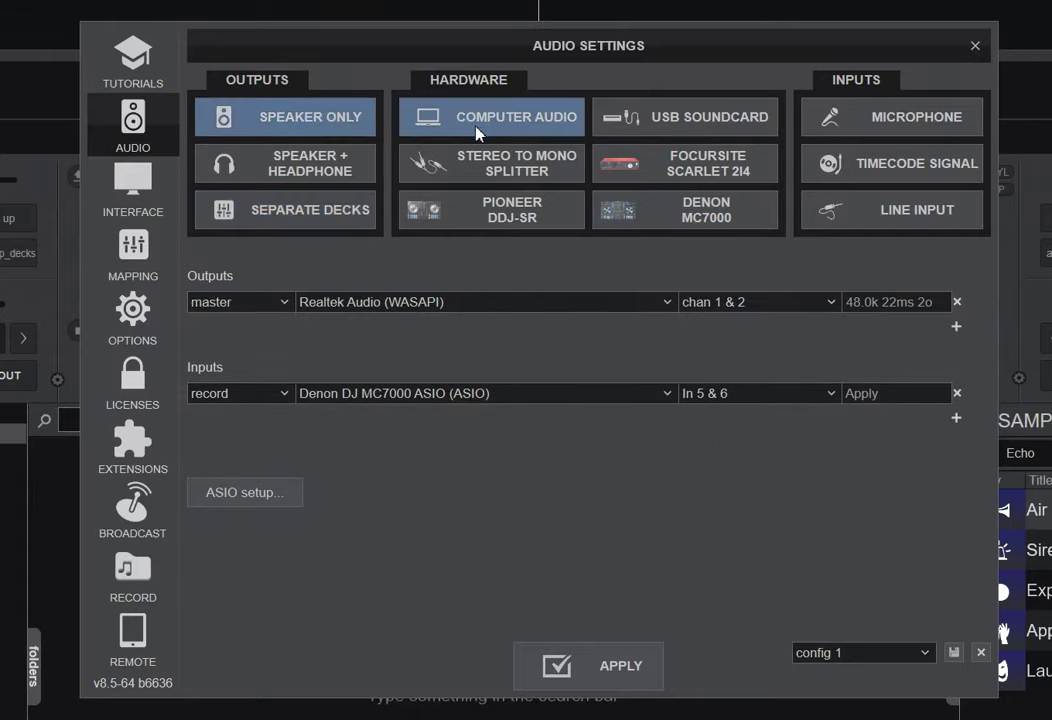
pyautogui.click(505, 212)
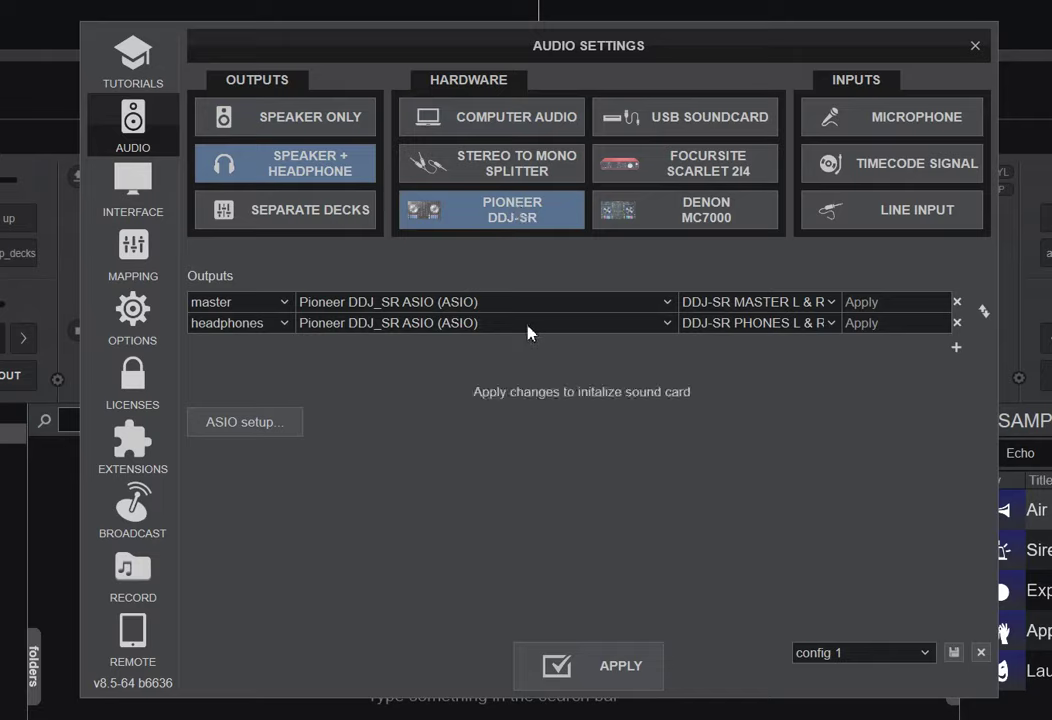
# Try the Focusrite Scarlet 2i4 with a microphone input, then a master-only Computer Audio setup.
pyautogui.click(655, 172)
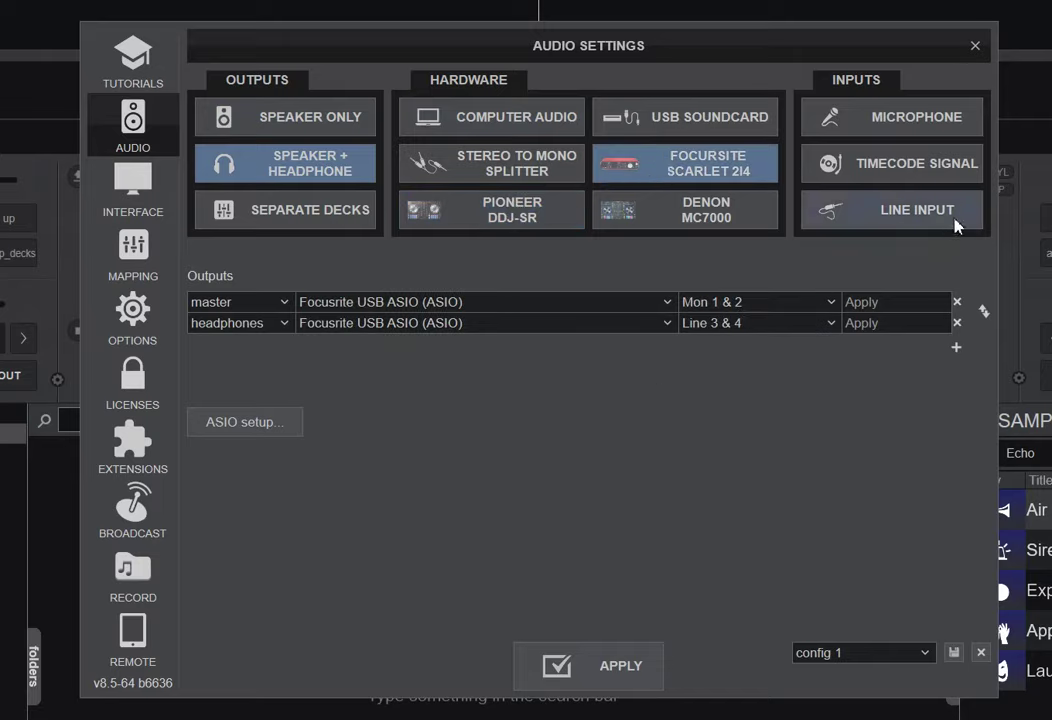
pyautogui.click(888, 127)
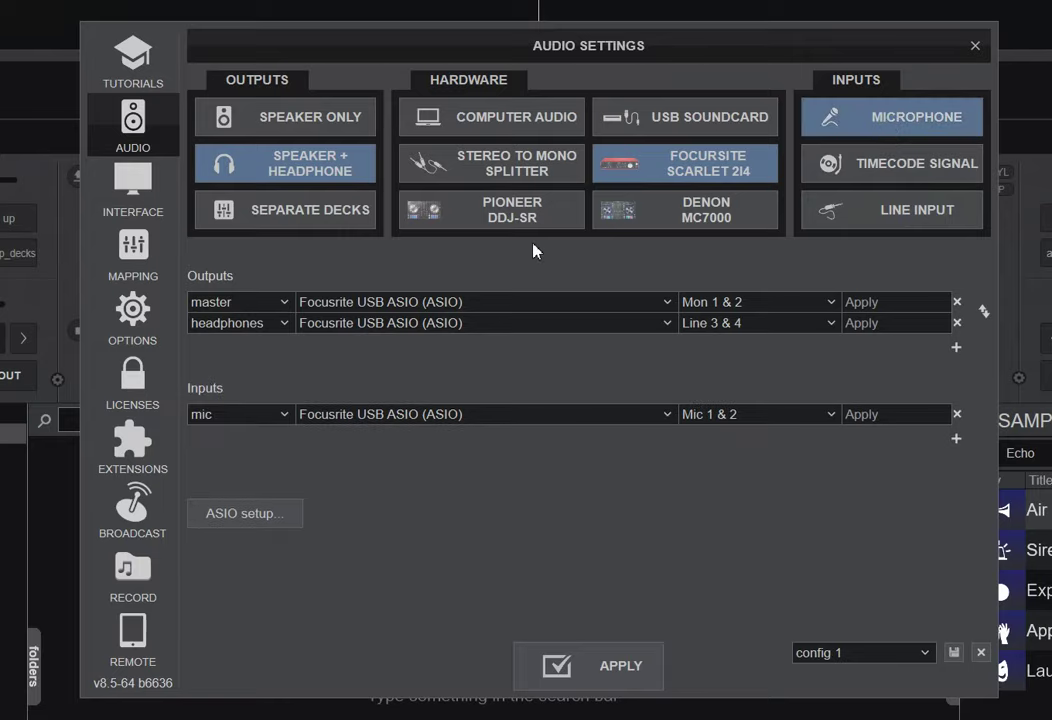
pyautogui.click(334, 122)
pyautogui.click(448, 122)
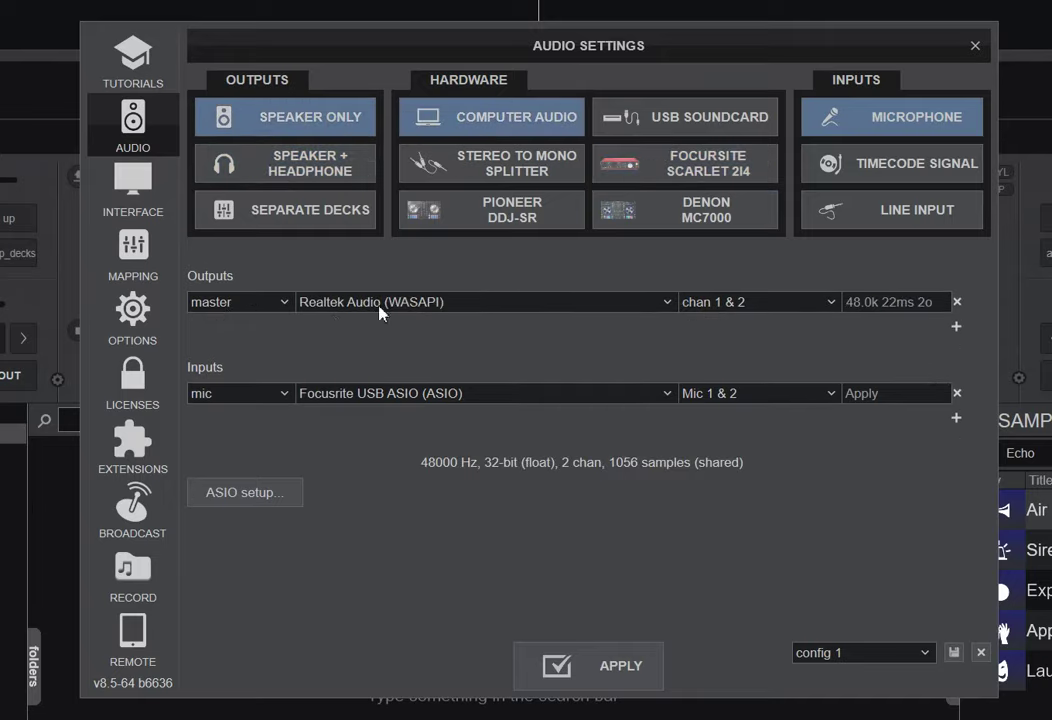
# Remove the mic input row, load Pioneer DDJ-SR, and finish on Denon MC7000 master plus headphones.
pyautogui.click(956, 393)
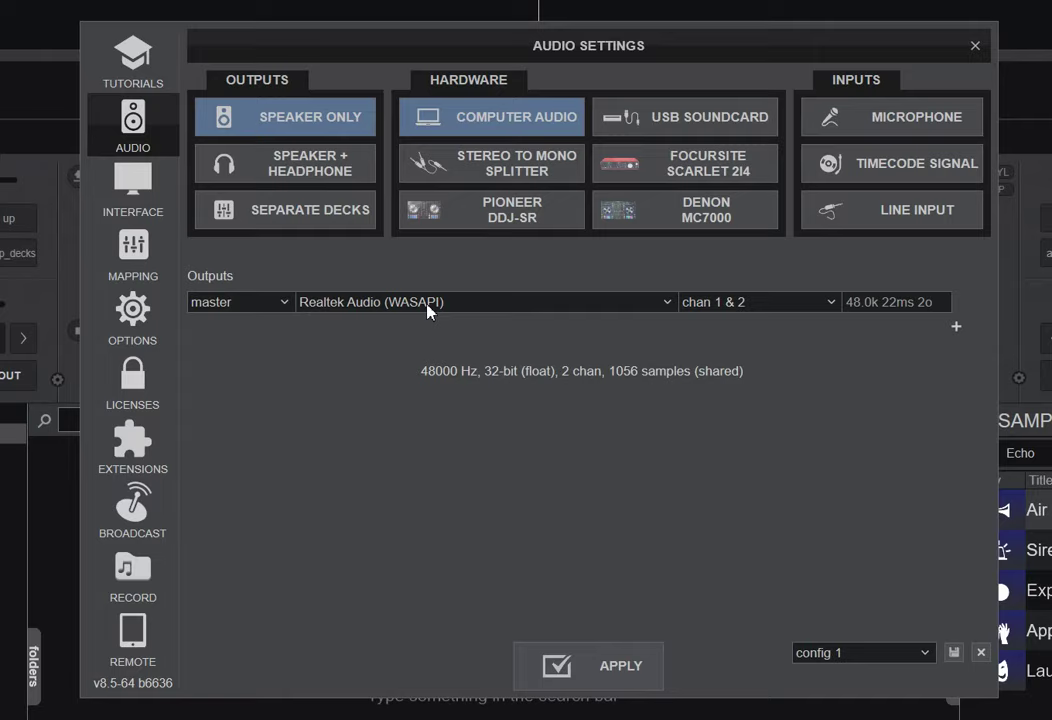
pyautogui.click(477, 204)
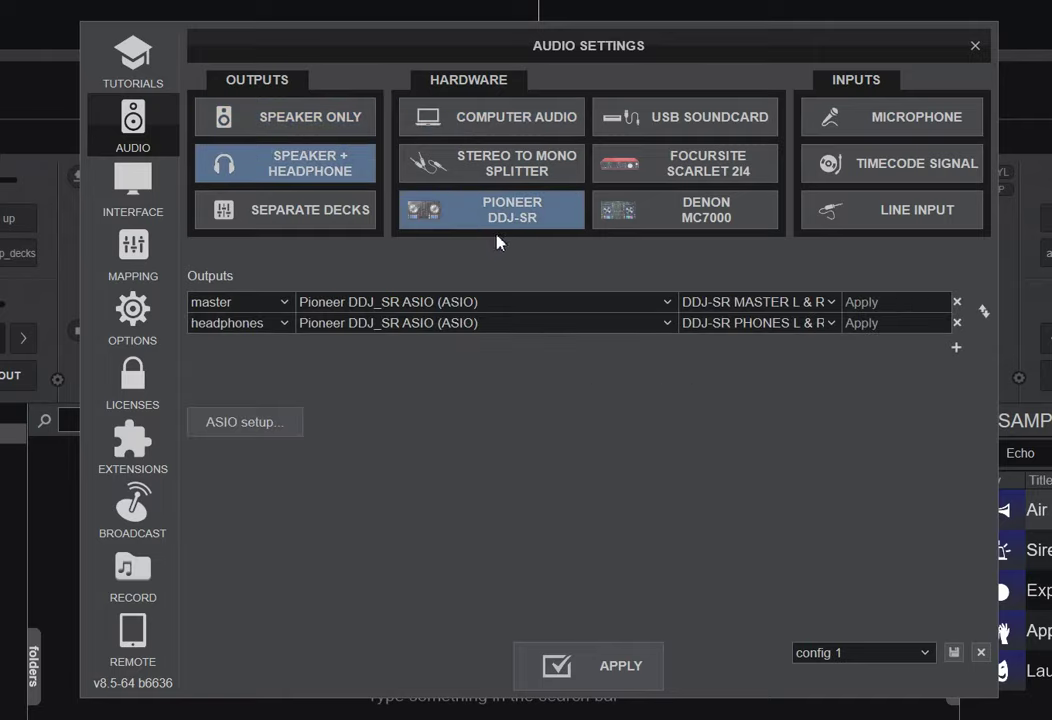
pyautogui.click(645, 216)
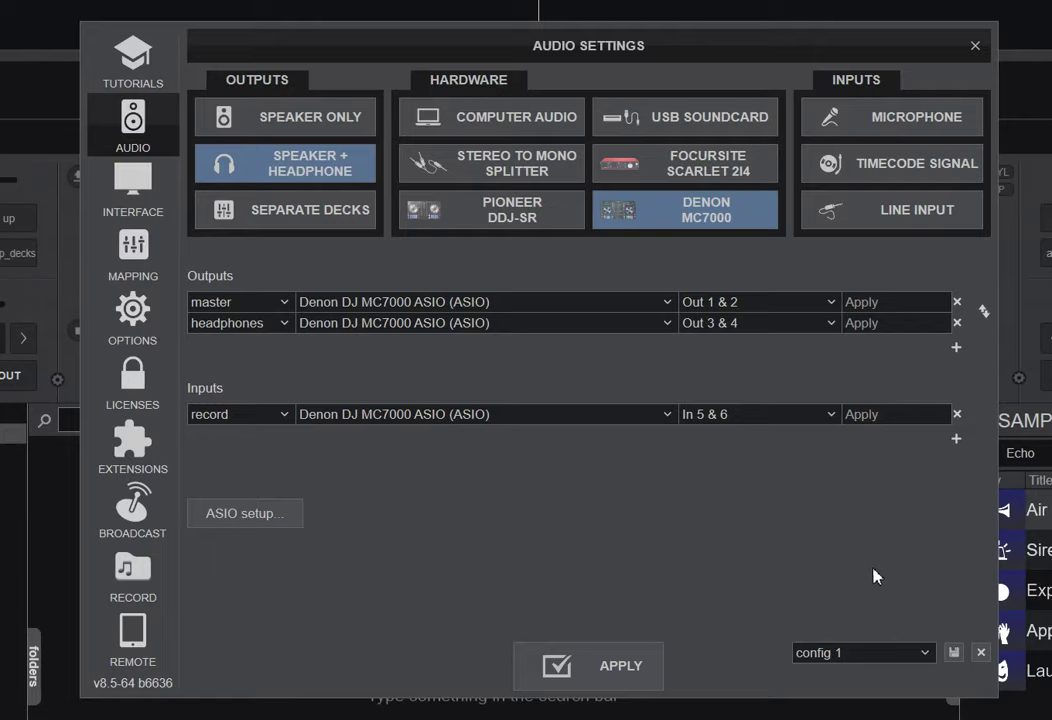
# Recall the saved configs Denon DJ MC7000, Pioneer DDJ-SB2, then SCARLET24 from the config list.
pyautogui.click(927, 655)
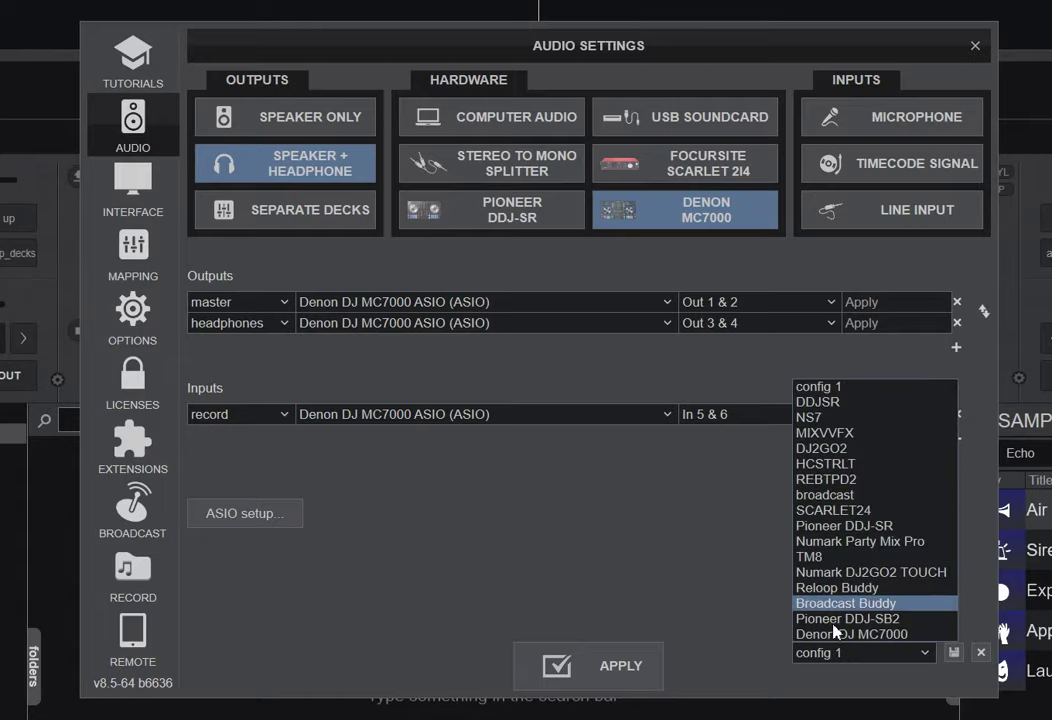
pyautogui.click(742, 504)
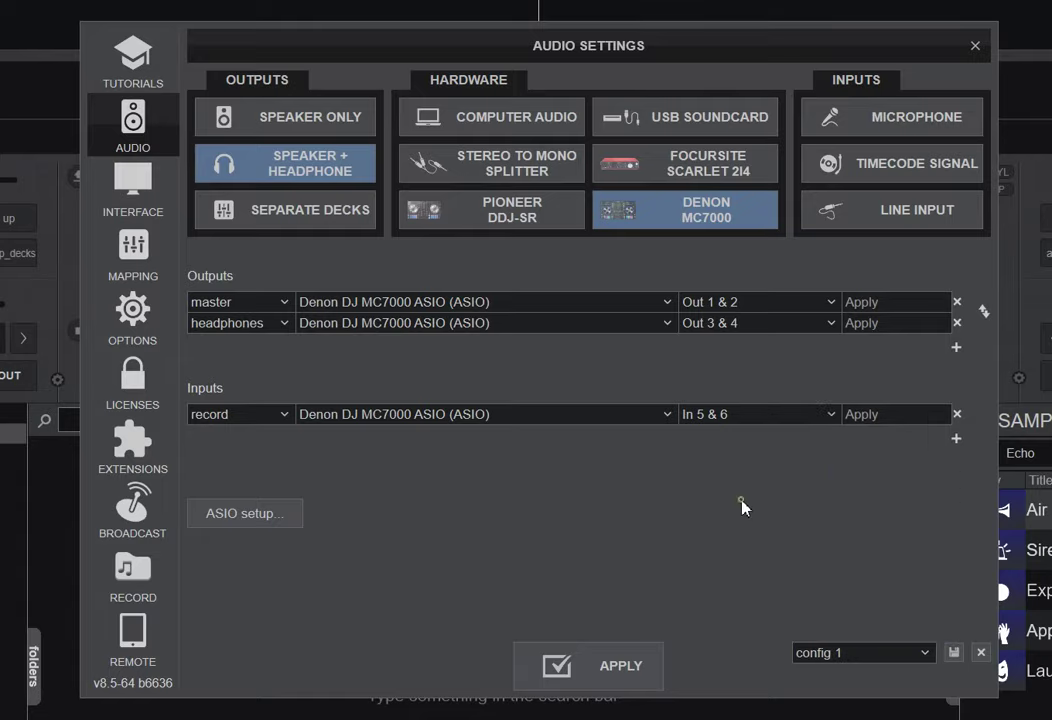
pyautogui.click(927, 655)
pyautogui.click(886, 635)
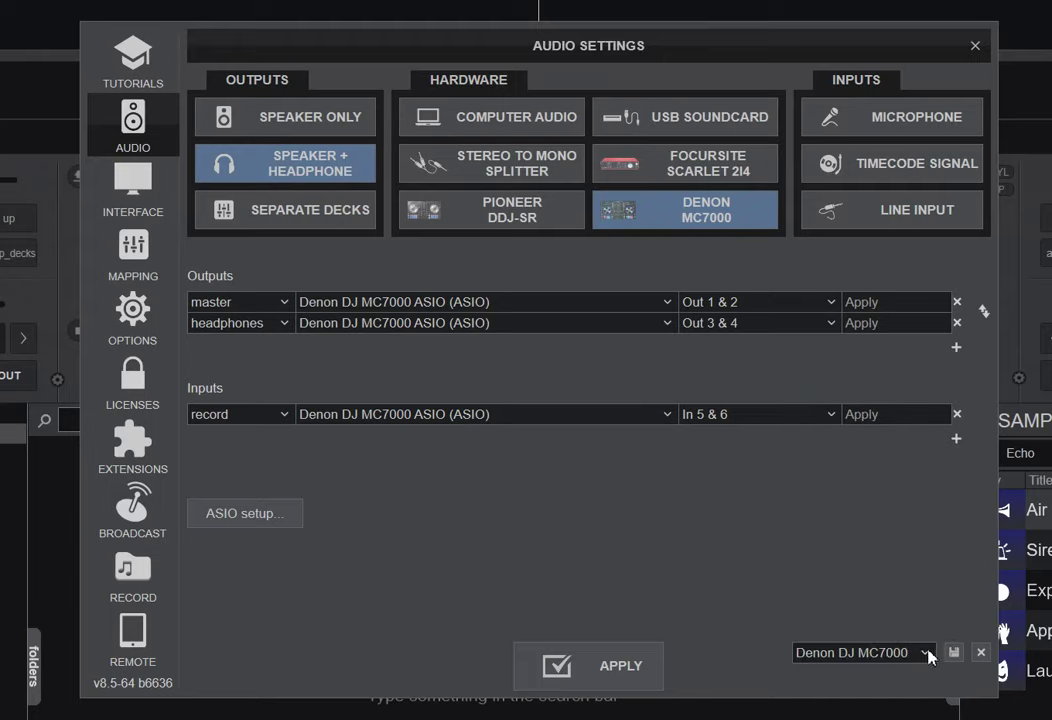
pyautogui.click(928, 654)
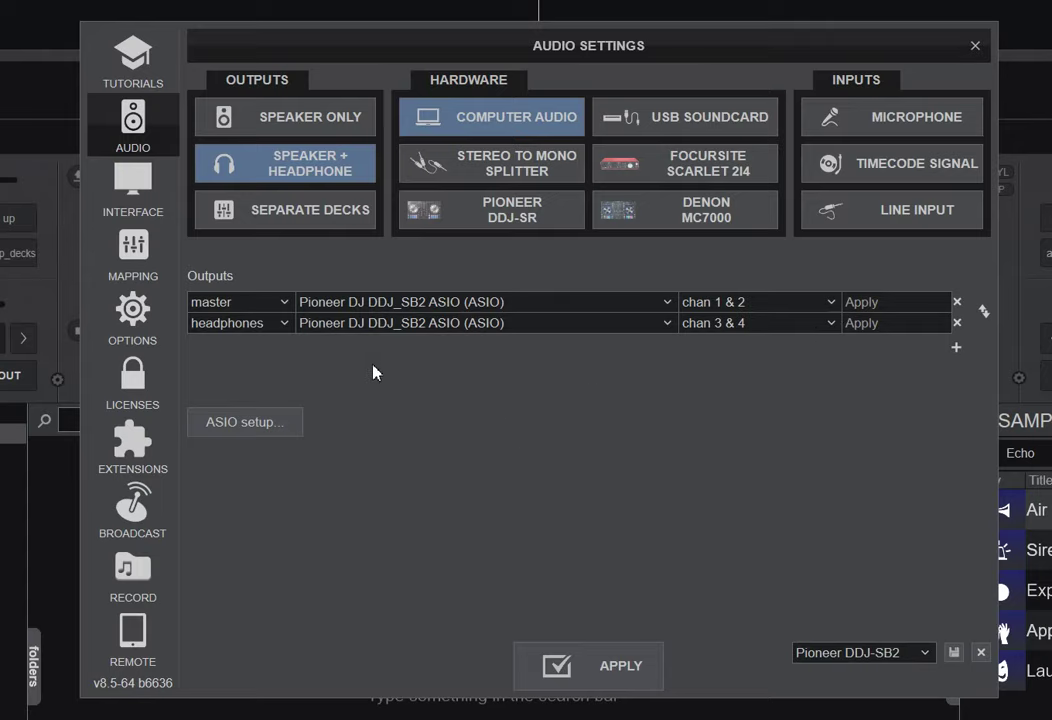
pyautogui.click(926, 654)
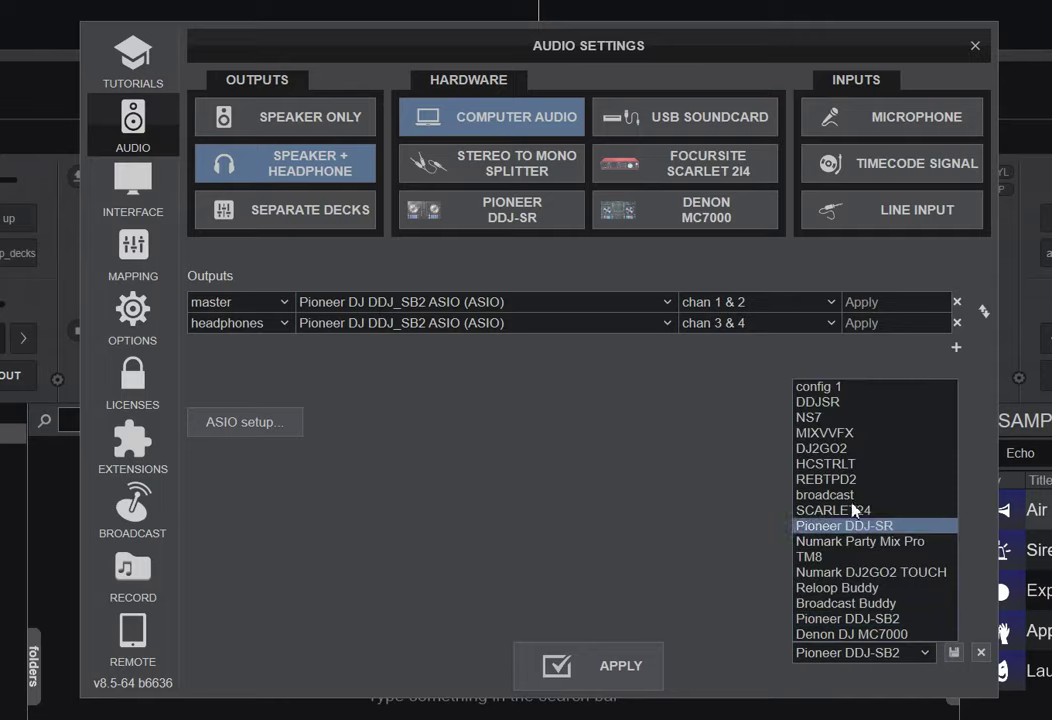
pyautogui.click(887, 511)
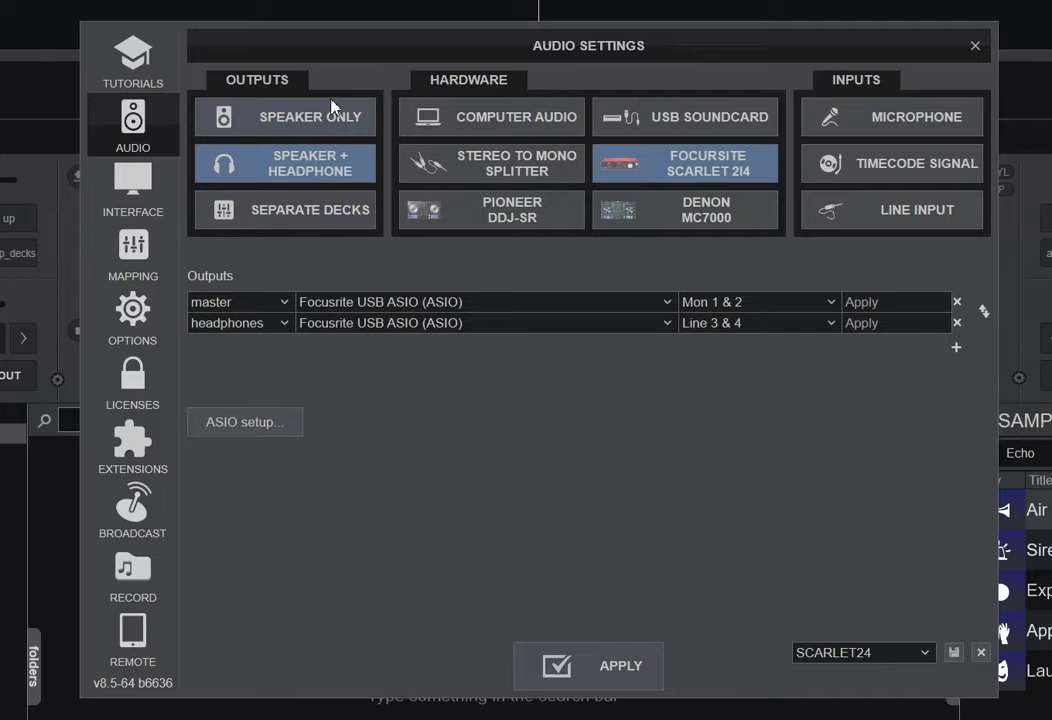
# Switch to Speaker Only with Computer Audio: one master on Realtek Audio (WASAPI), chan 1 & 2.
pyautogui.click(245, 104)
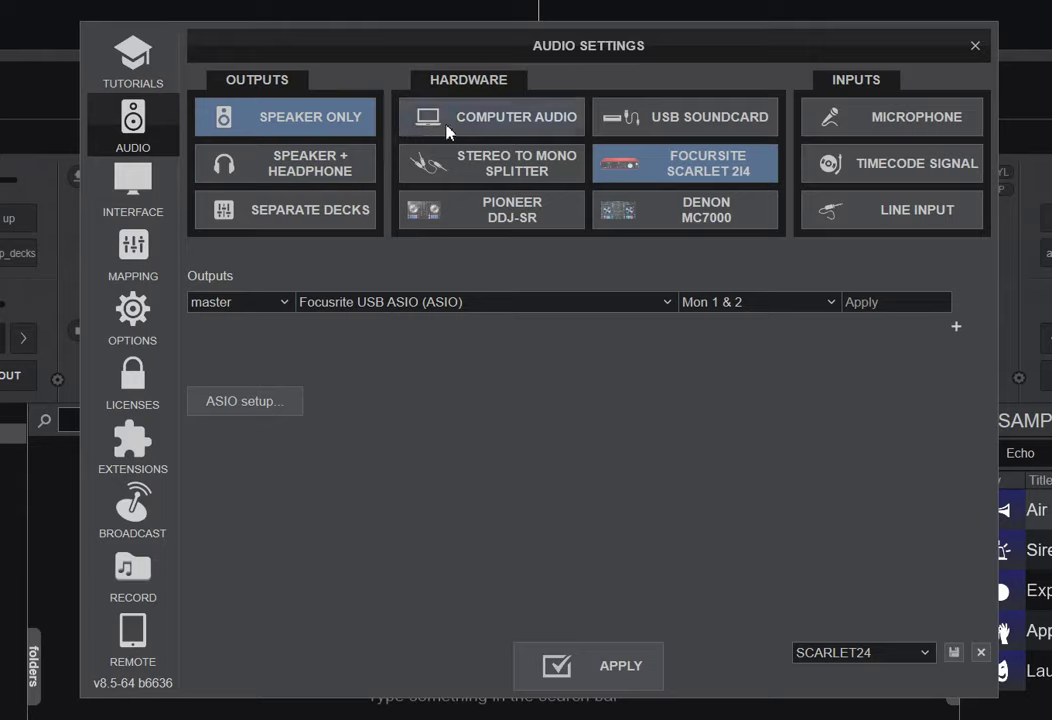
pyautogui.click(441, 130)
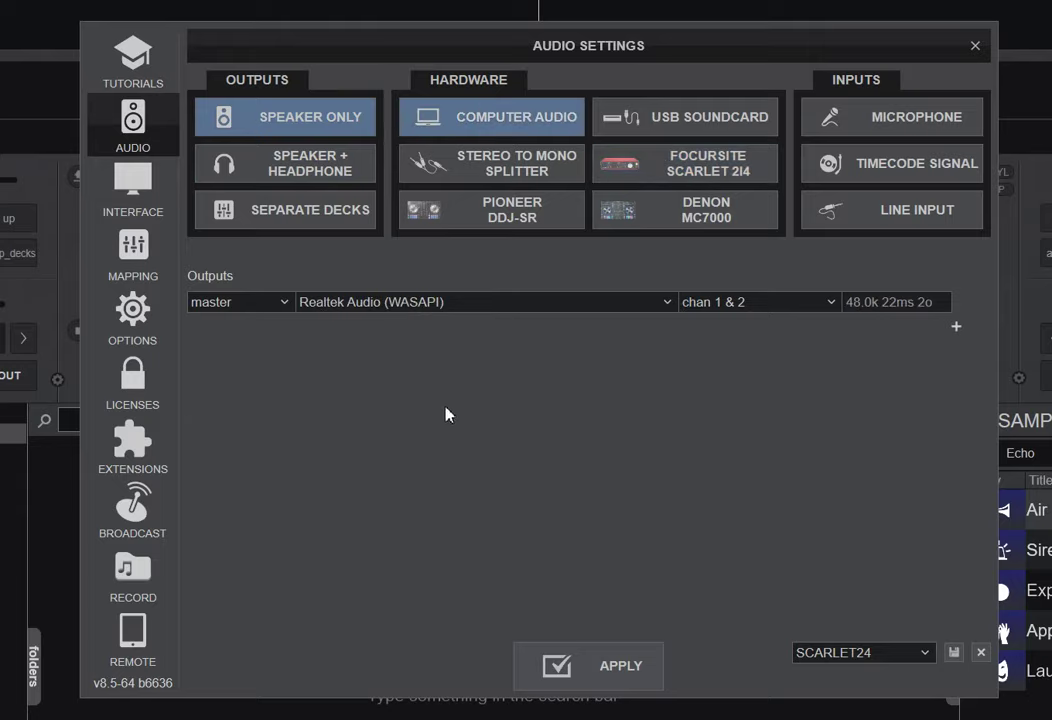